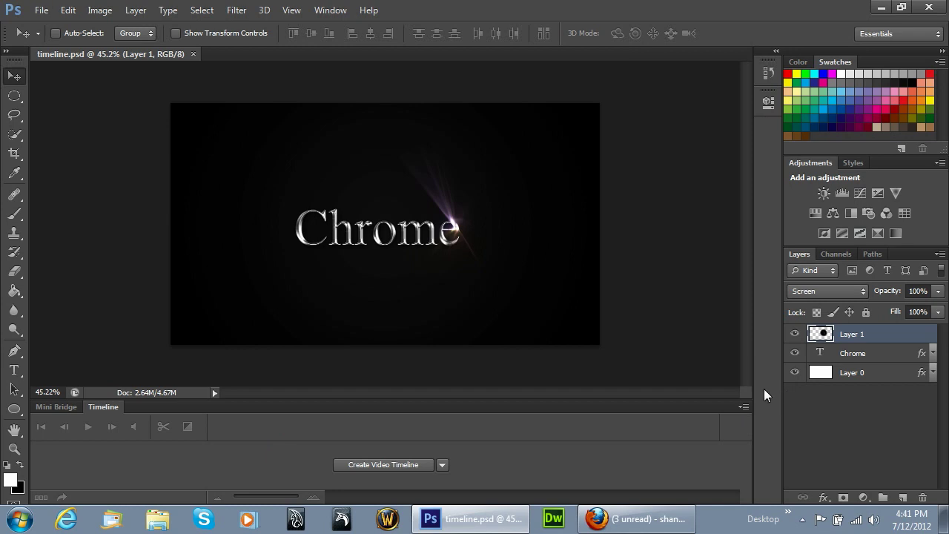
Step: Create a video timeline from the layers and enlarge the panel to show all four tracks
click(331, 9)
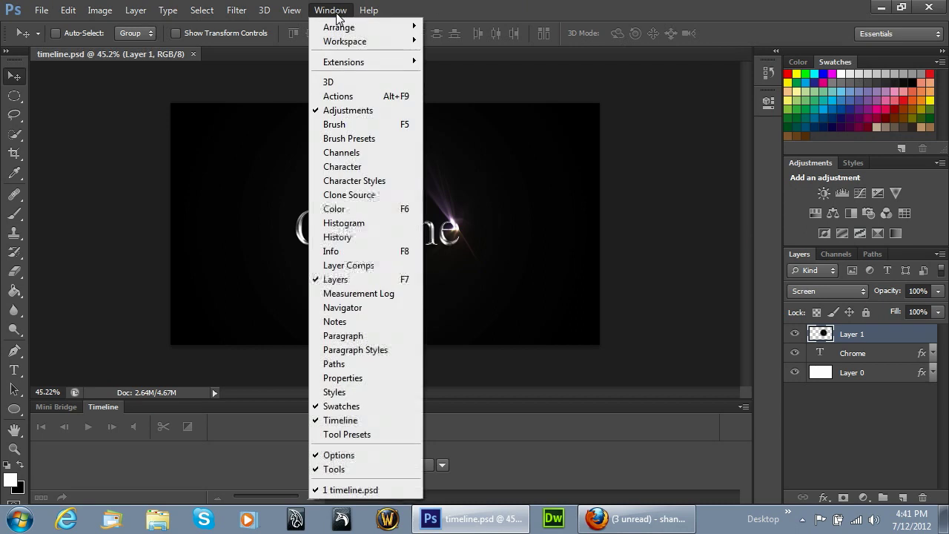
click(343, 427)
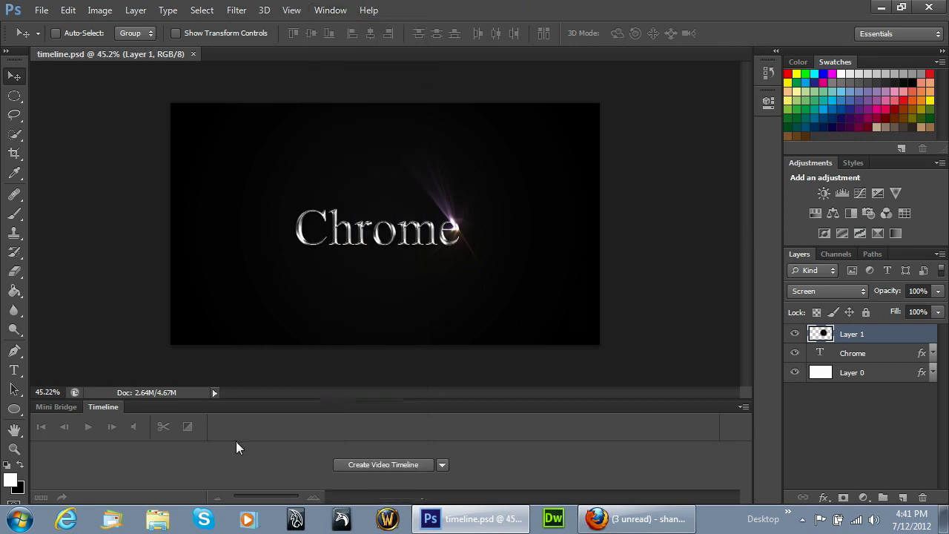
click(384, 465)
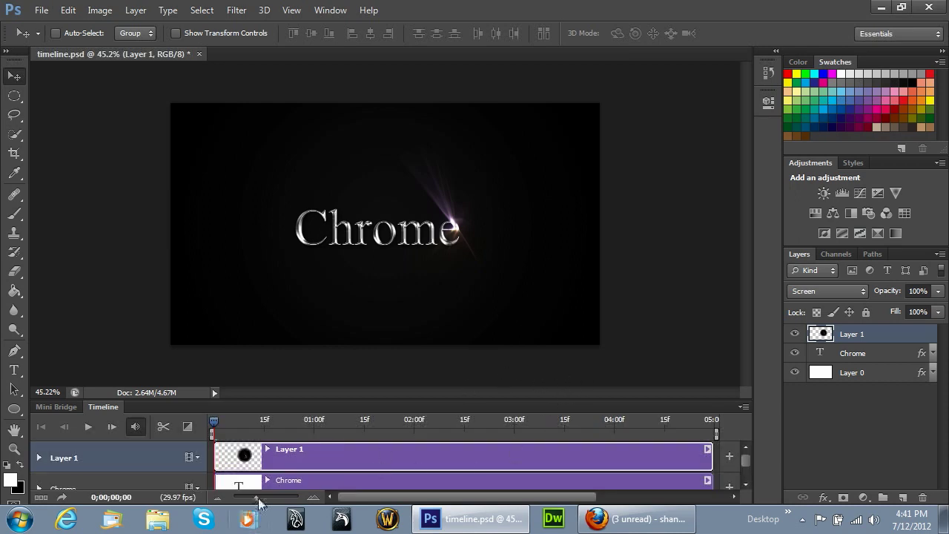
mouse_move(258, 497)
mouse_down()
mouse_move(236, 500)
mouse_move(253, 500)
mouse_up()
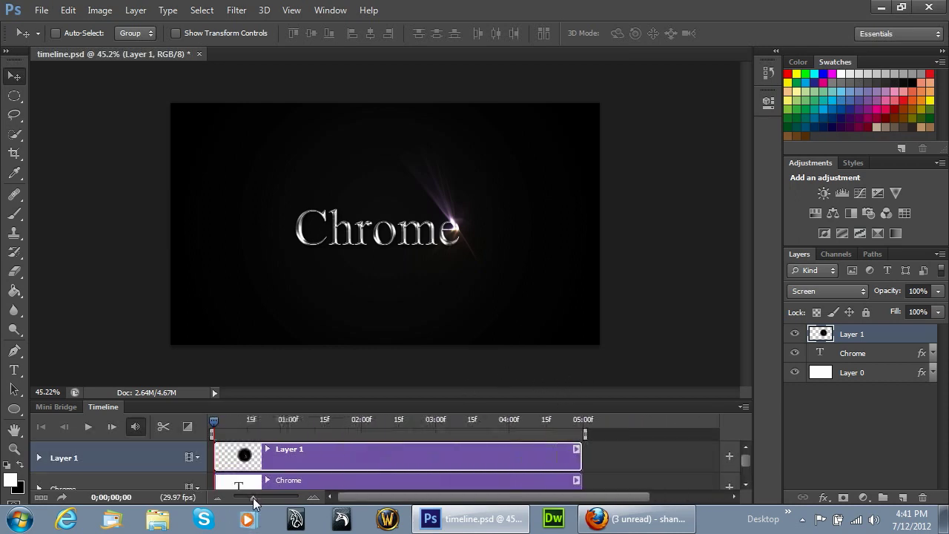
scroll(276, 451, down, 1)
scroll(276, 451, up, 1)
drag(738, 400, 735, 310)
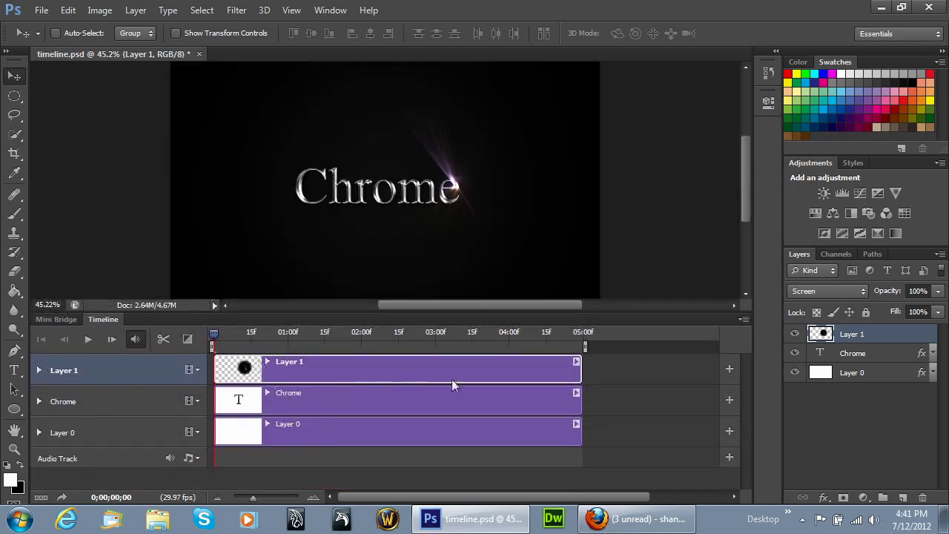
Step: Select the Chrome layer and play back the original 5-second animation
click(729, 400)
click(642, 432)
click(259, 397)
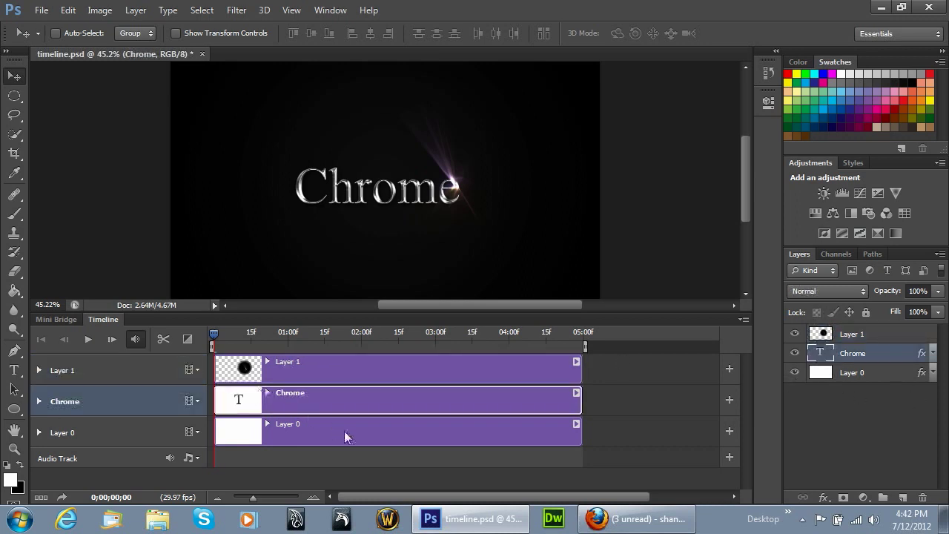
click(346, 436)
click(317, 398)
click(88, 339)
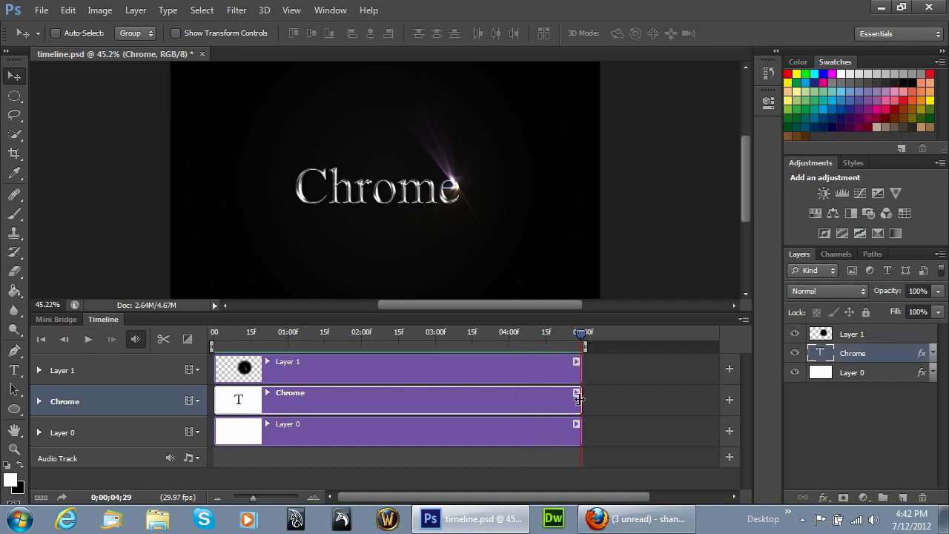
Step: Trim the Layer 0, Chrome and Layer 1 clips to end near 02;00
click(584, 436)
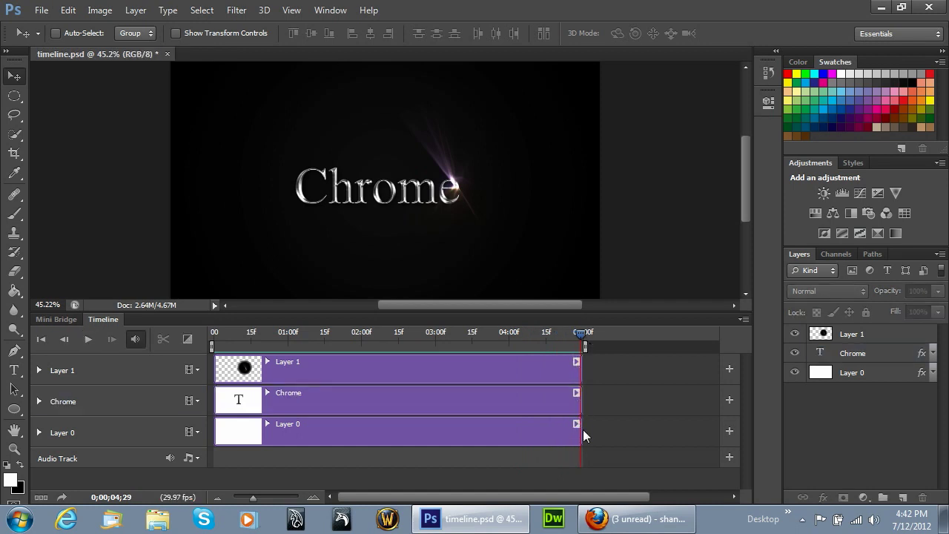
drag(581, 432, 360, 432)
drag(581, 401, 360, 401)
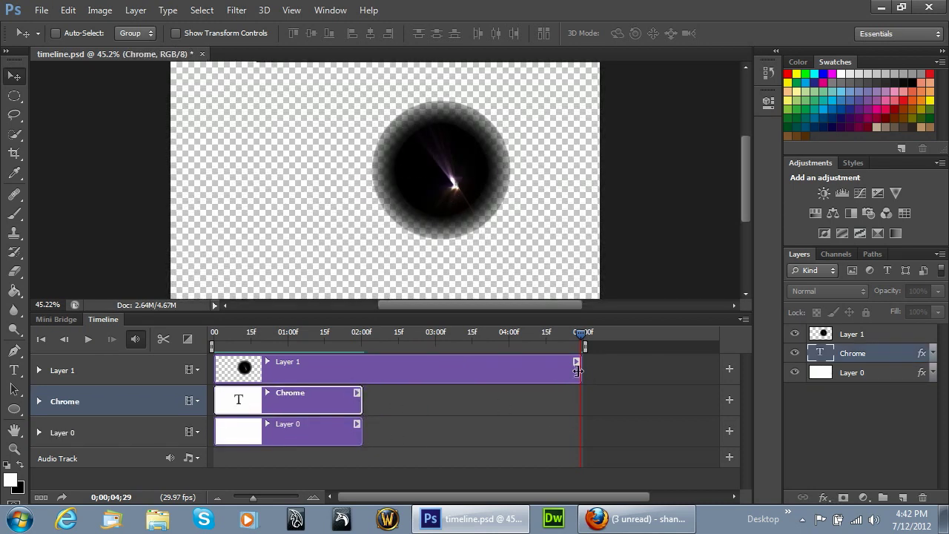
drag(580, 371, 361, 371)
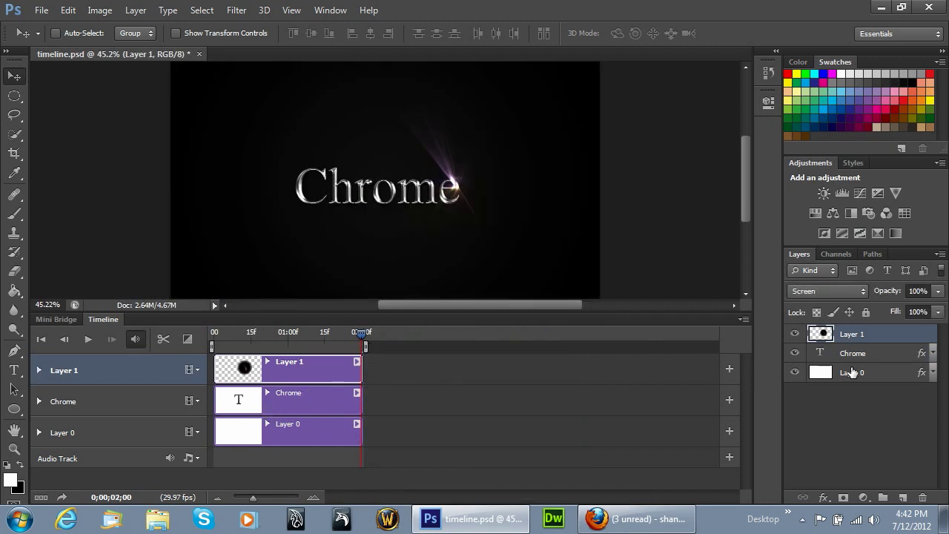
Step: Rename Layer 1 to 'light-shimmer'
double_click(845, 337)
text(ligh)
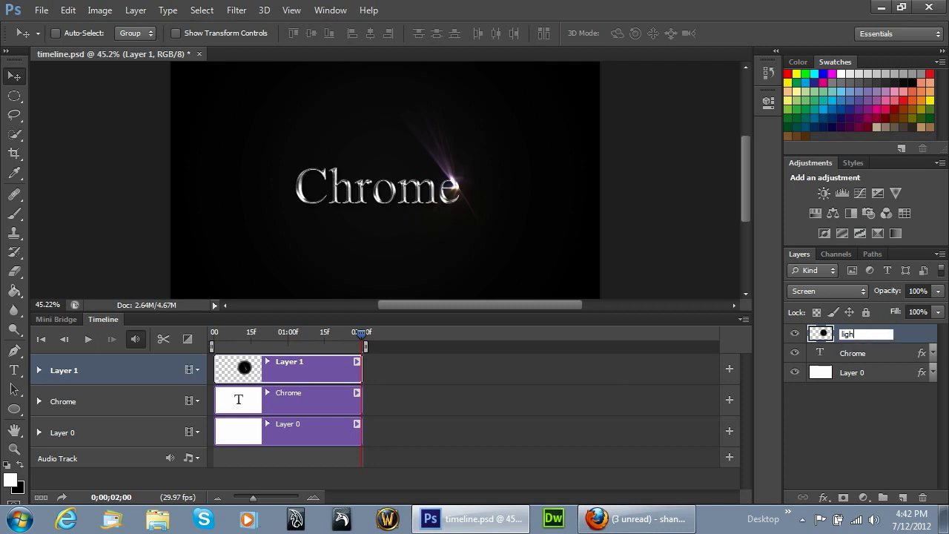
text(t-shimmer)
key(Return)
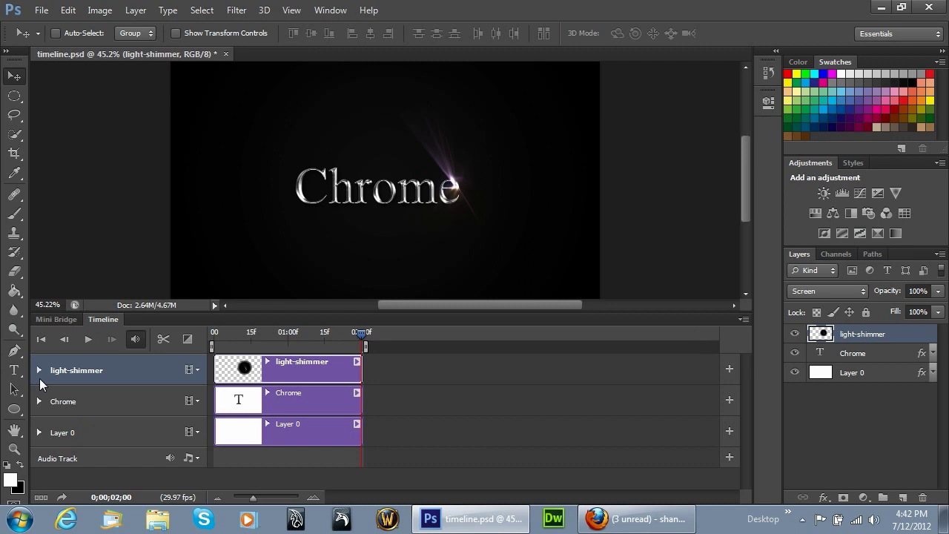
Step: At the first frame, expand the light-shimmer track to show its Position, Opacity and Style properties
click(212, 336)
click(39, 370)
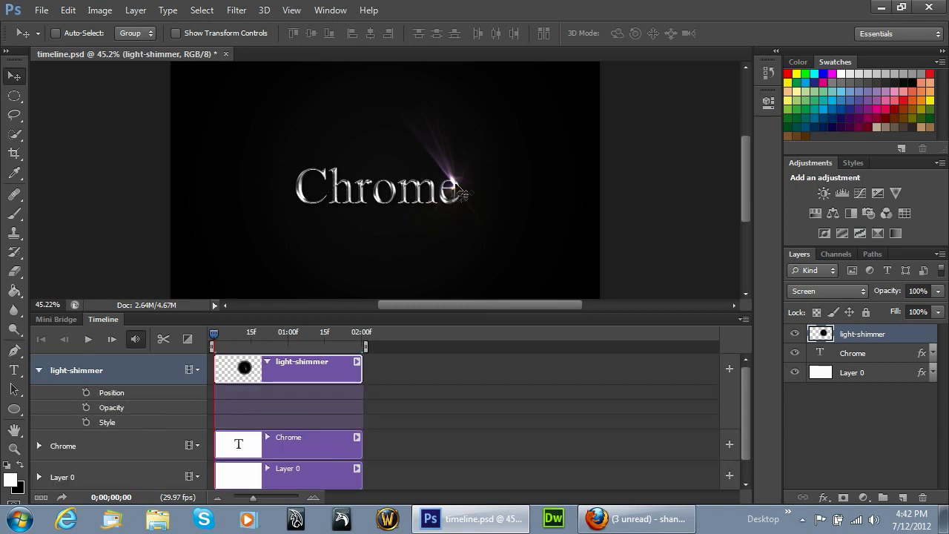
click(794, 335)
click(795, 337)
Step: Start an Opacity keyframe at frame 0 with the shimmer set to 0% opacity
click(86, 408)
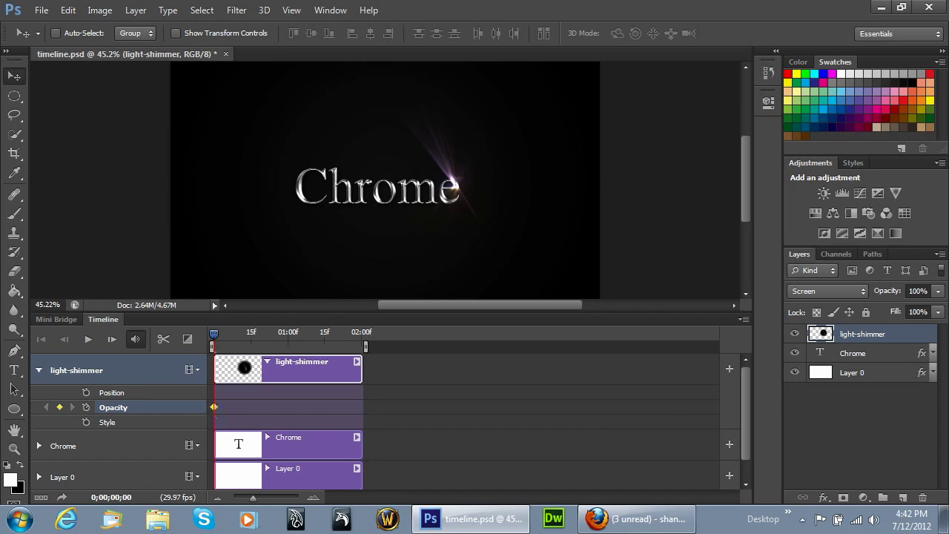
click(938, 290)
drag(927, 308, 847, 315)
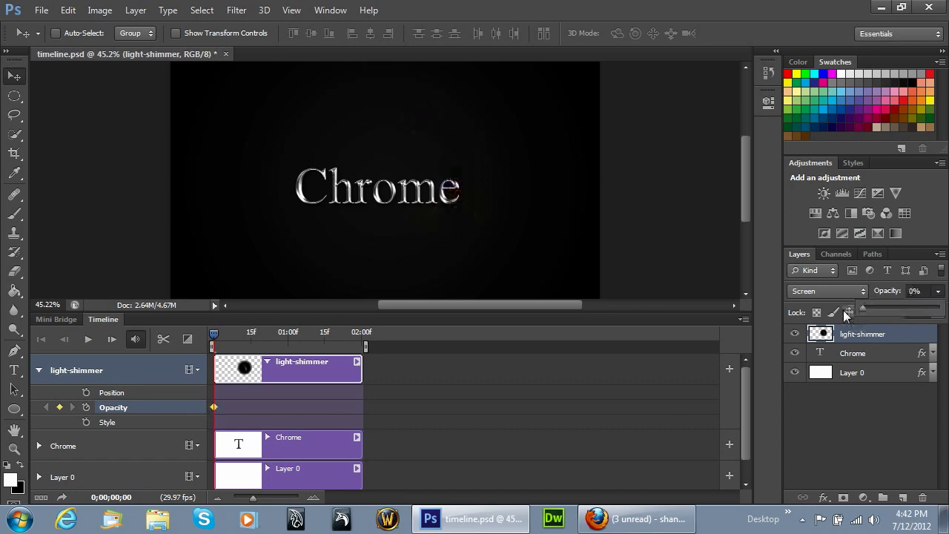
Step: Add a 100% Opacity keyframe at 15 frames and preview the fade-in from the start
click(252, 343)
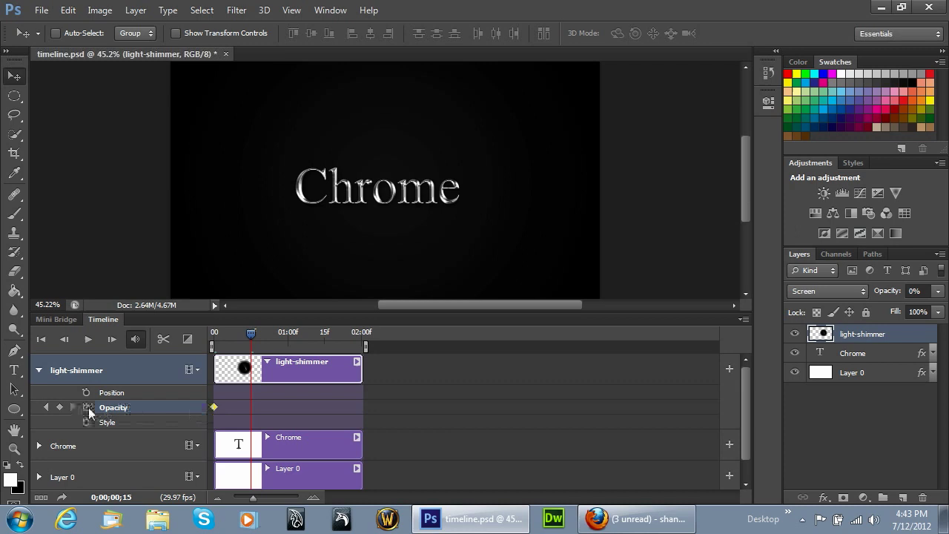
click(59, 408)
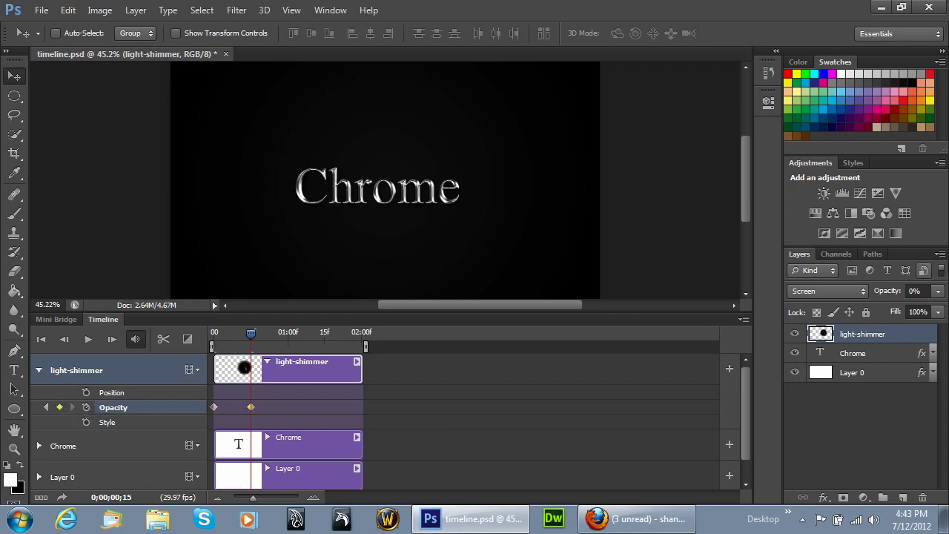
click(938, 291)
drag(896, 311, 945, 312)
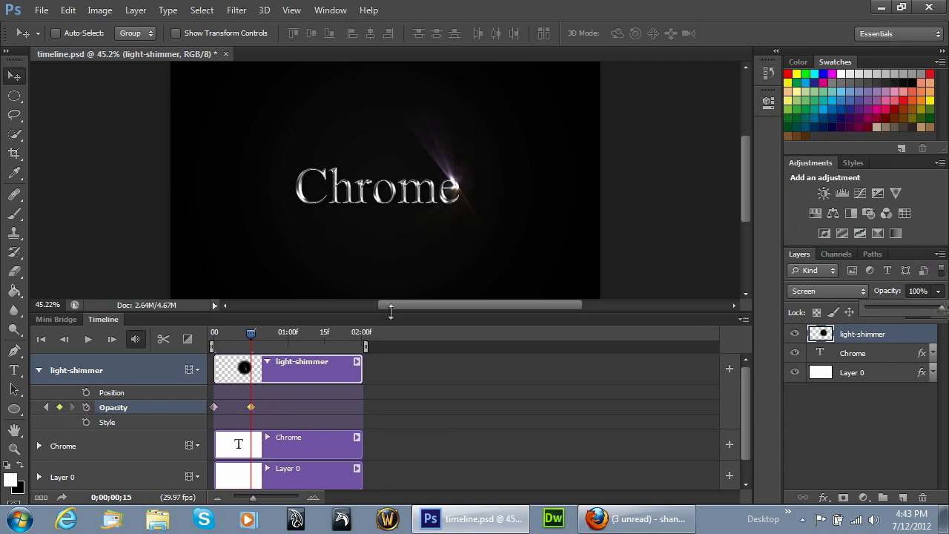
click(263, 413)
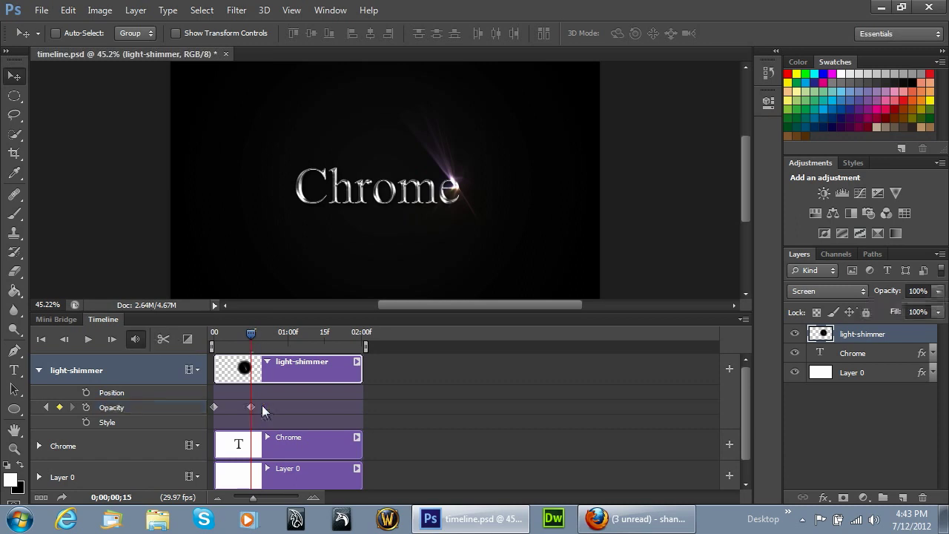
click(42, 339)
click(88, 341)
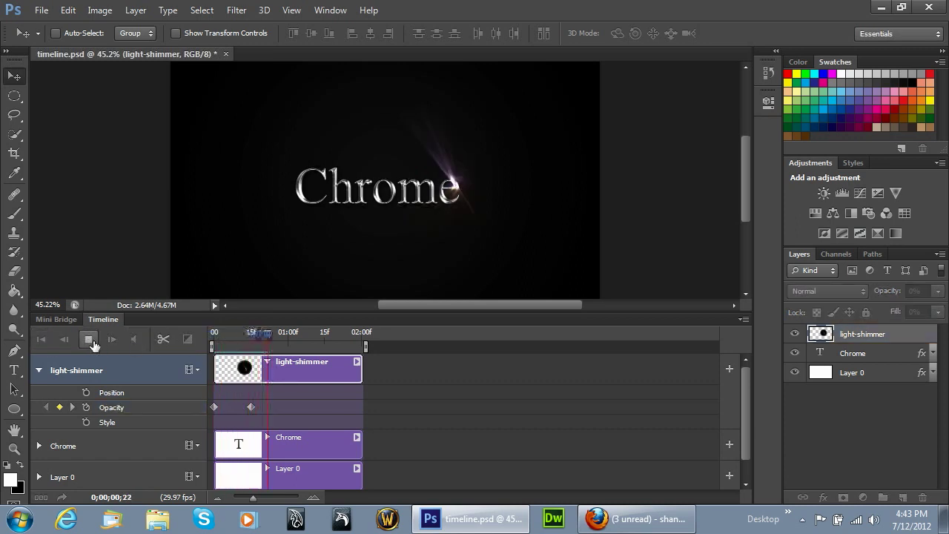
click(88, 340)
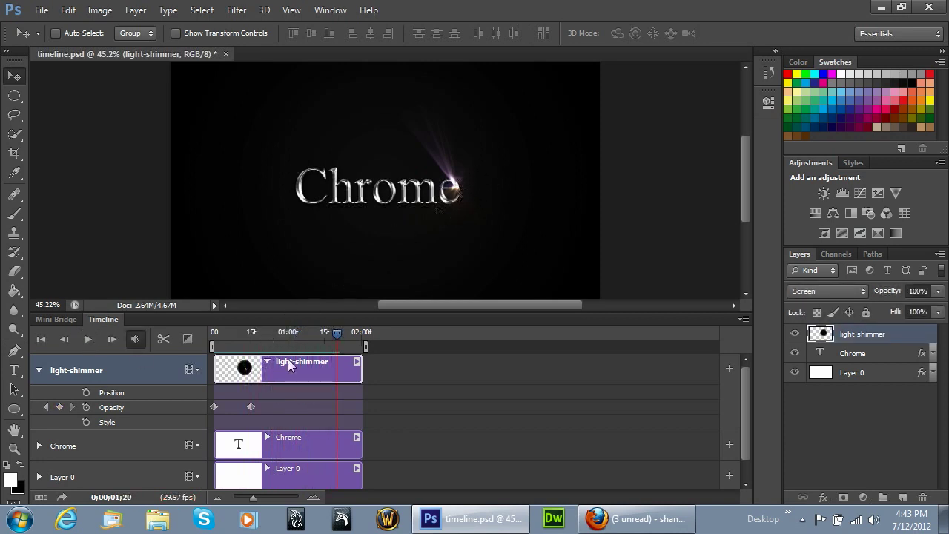
Step: Add Opacity keyframes at about frame 23 (64%) and frame 29 (89%)
click(270, 338)
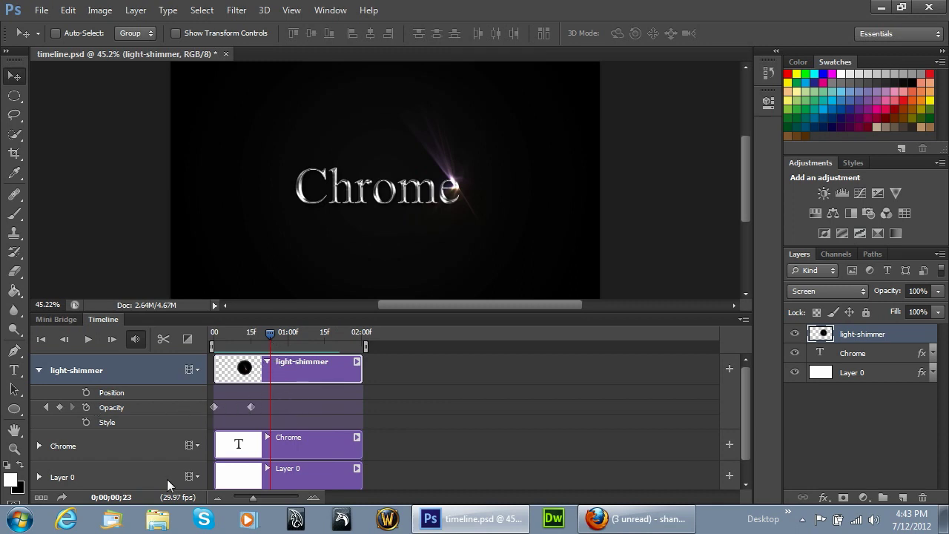
click(60, 407)
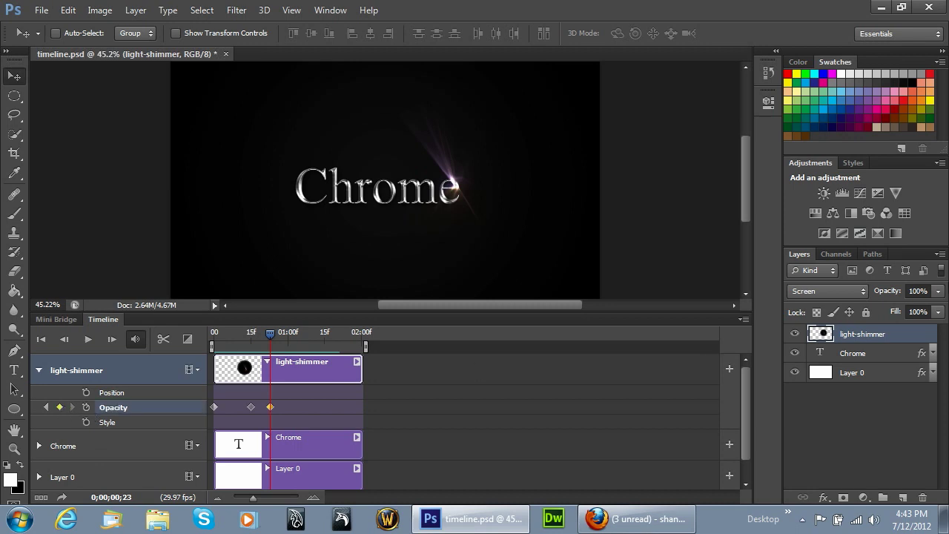
drag(939, 296, 911, 312)
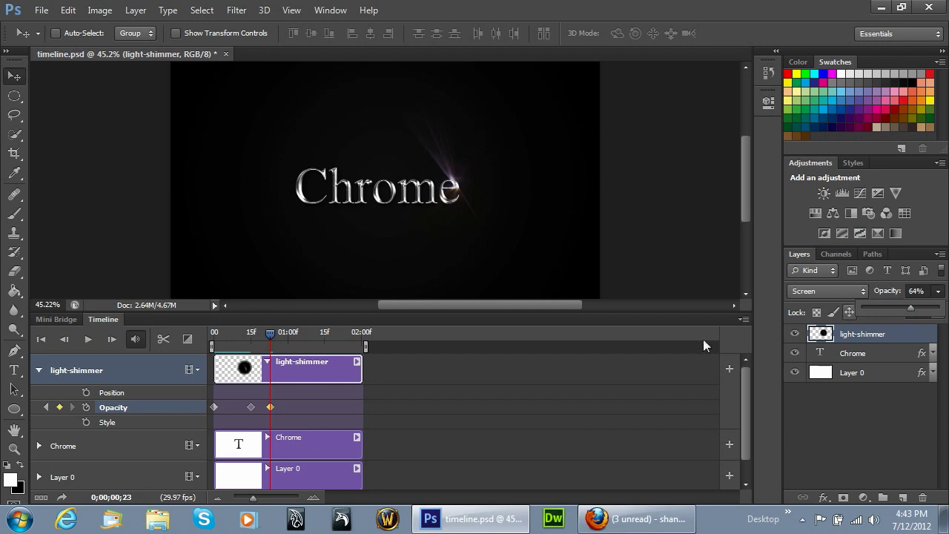
click(282, 404)
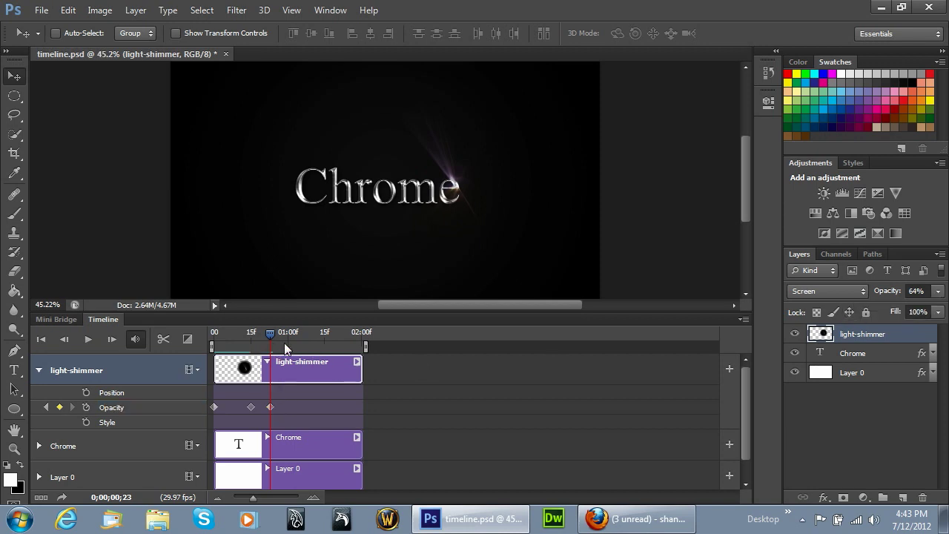
click(288, 334)
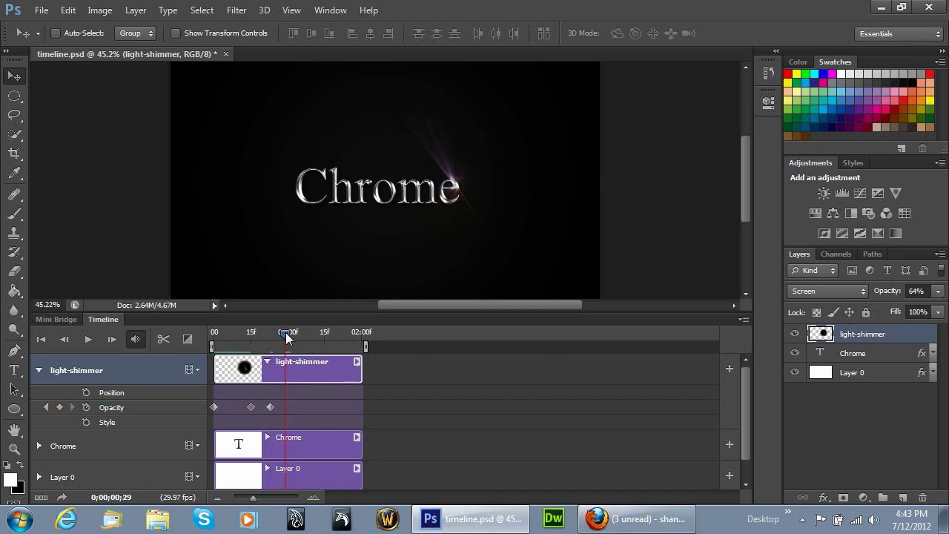
click(59, 407)
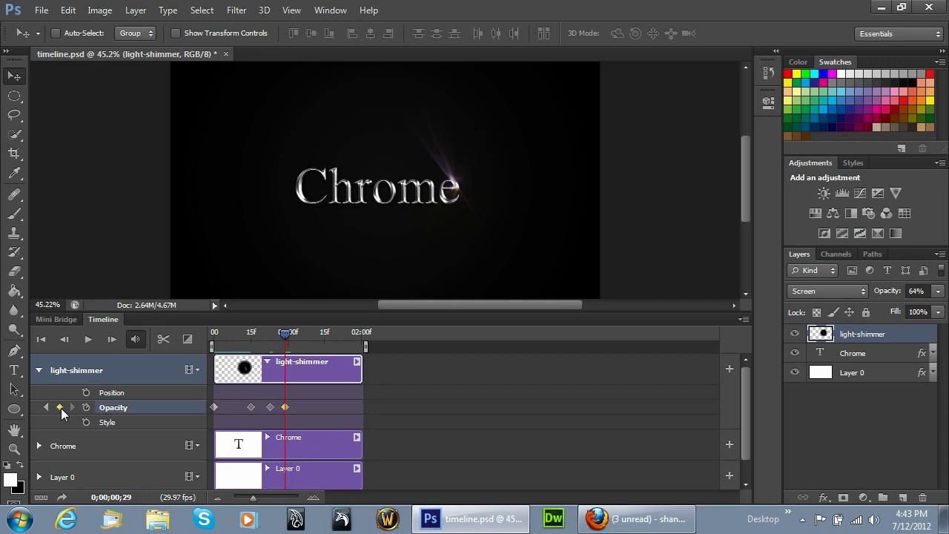
click(934, 294)
drag(916, 310, 934, 316)
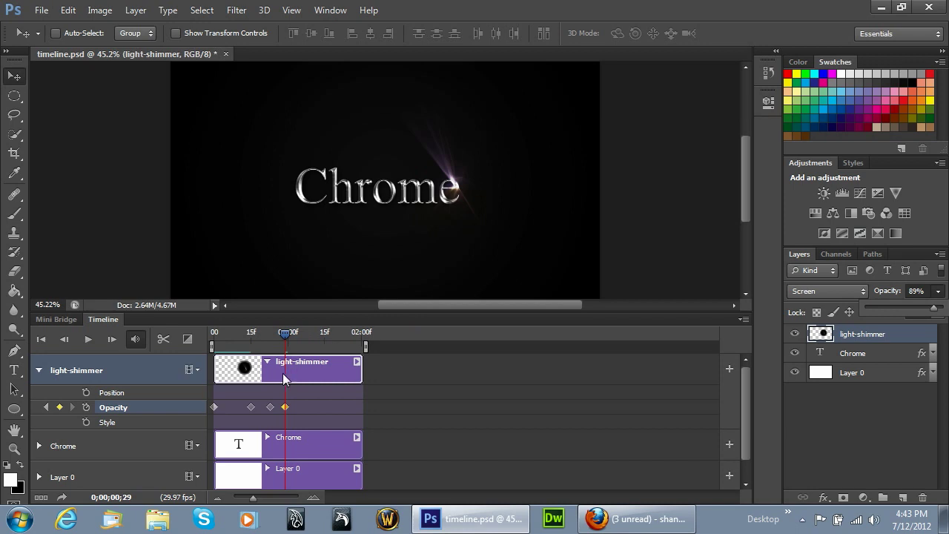
click(306, 360)
Step: Add Opacity keyframes at 1;05 (50%) and 1;12 (100%), then preview the flicker
click(300, 340)
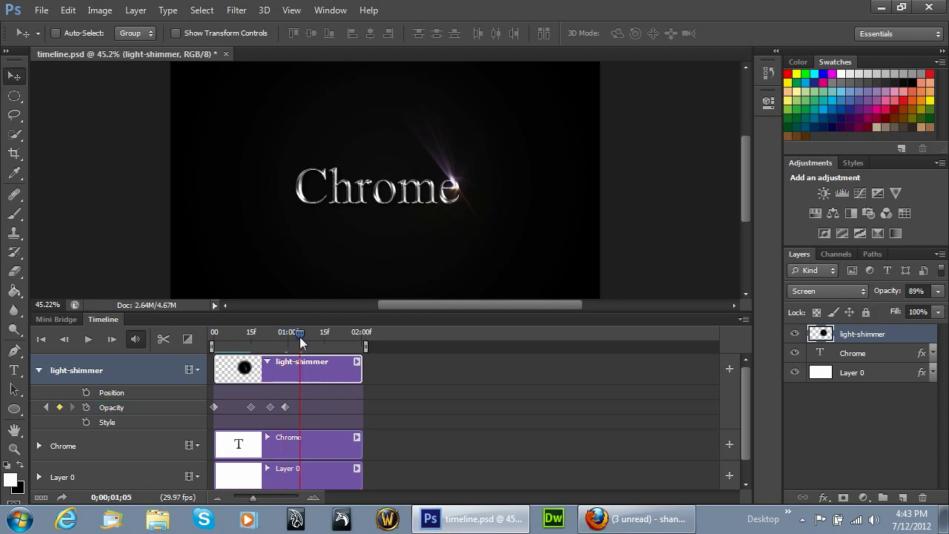
click(59, 408)
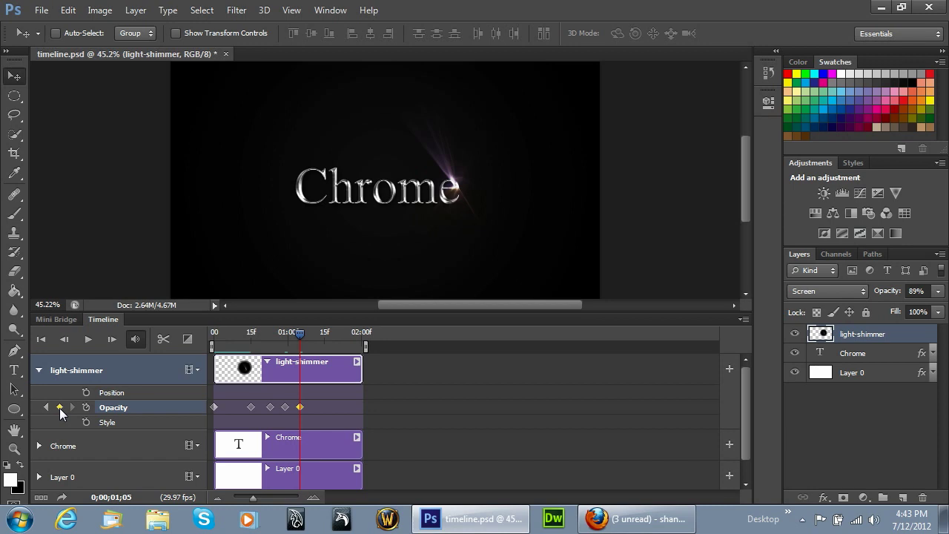
click(939, 291)
drag(917, 310, 913, 309)
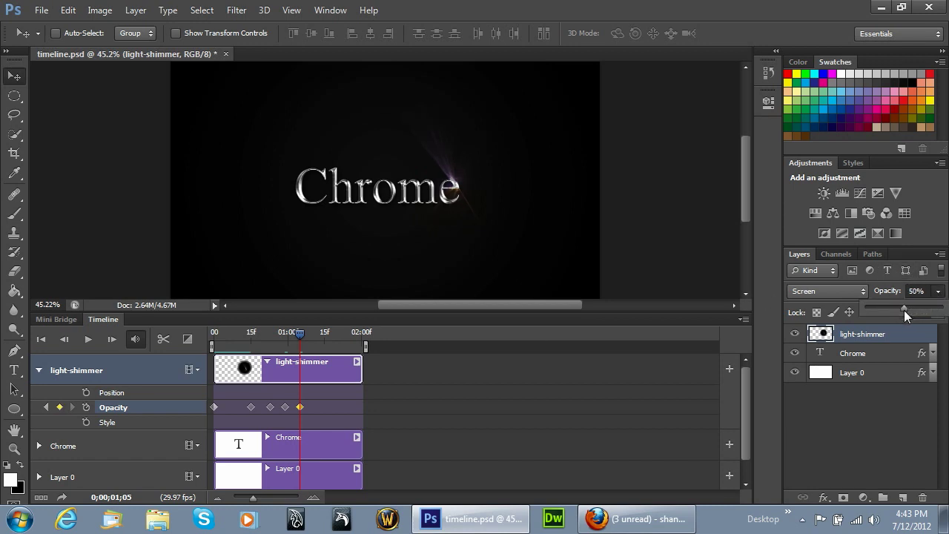
click(307, 410)
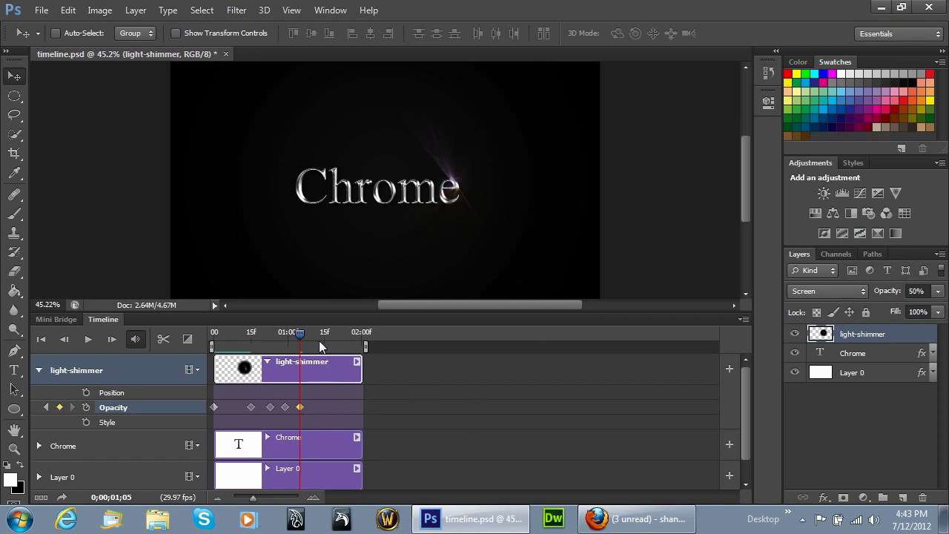
click(317, 395)
click(321, 336)
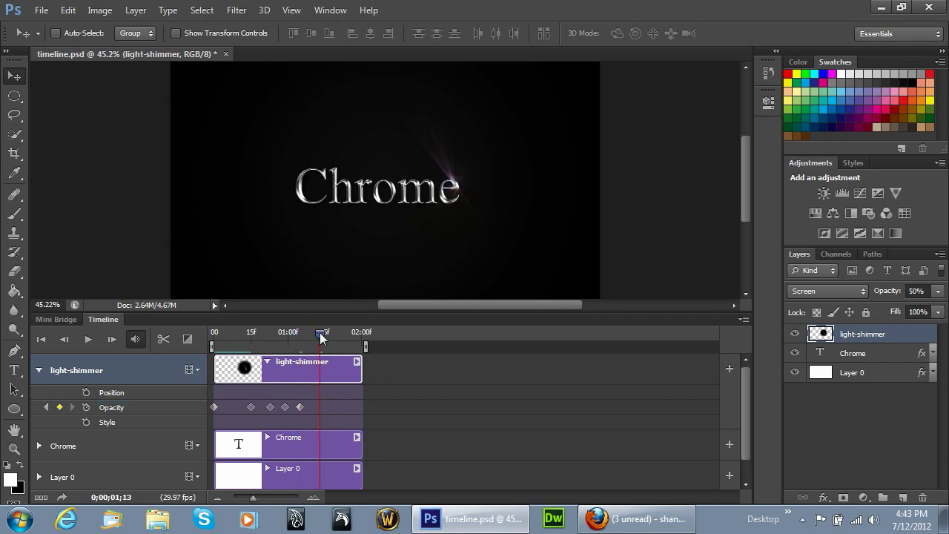
drag(321, 336, 317, 336)
click(60, 407)
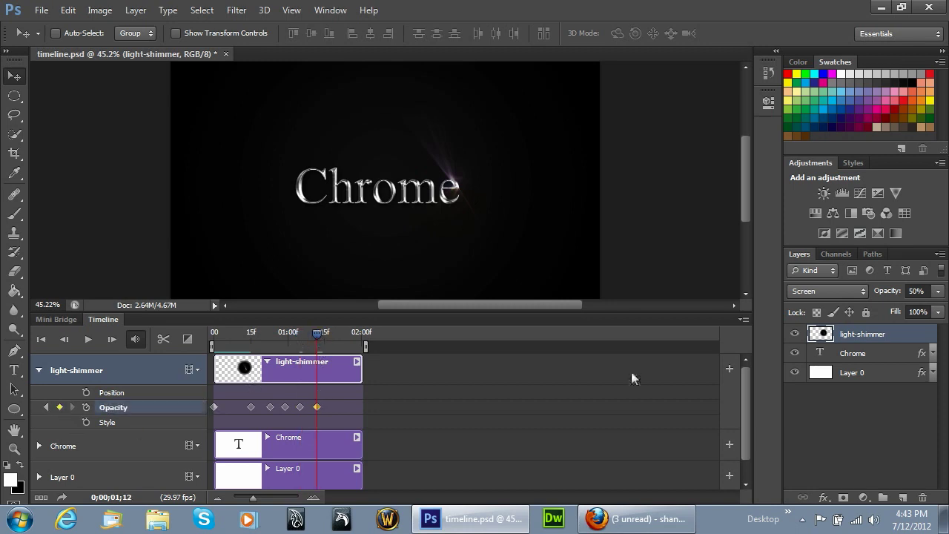
click(938, 291)
drag(903, 307, 942, 307)
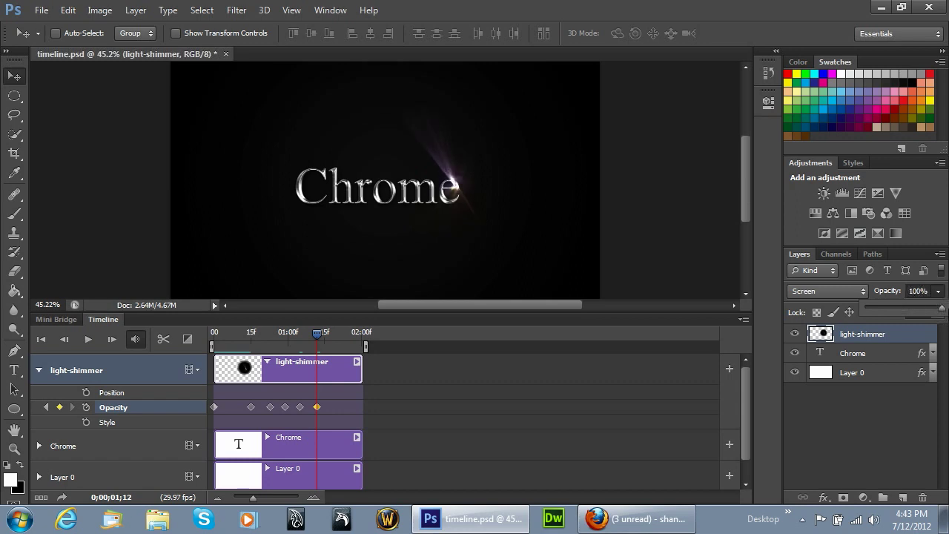
click(41, 339)
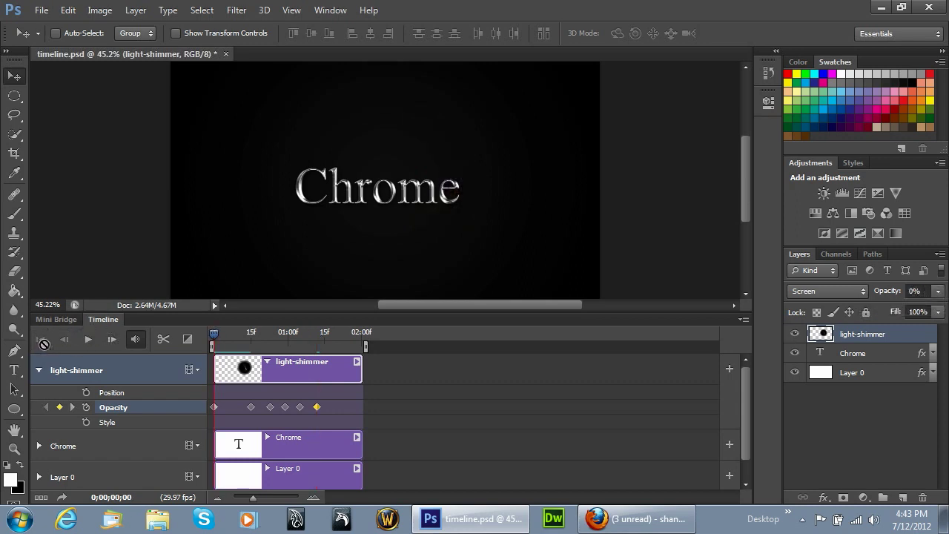
click(89, 339)
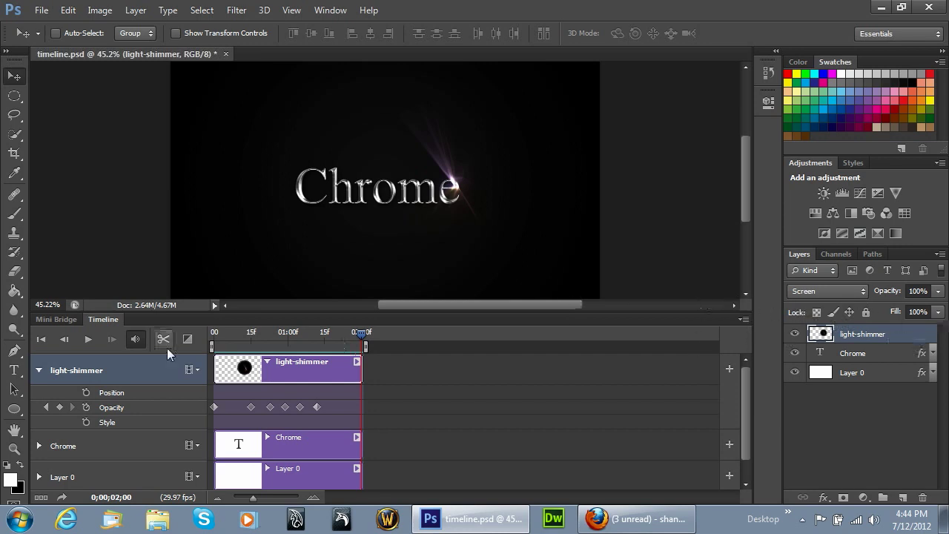
Step: At frame 20, move the shimmer flare left over the 'ro' of Chrome and replay the animation
click(214, 334)
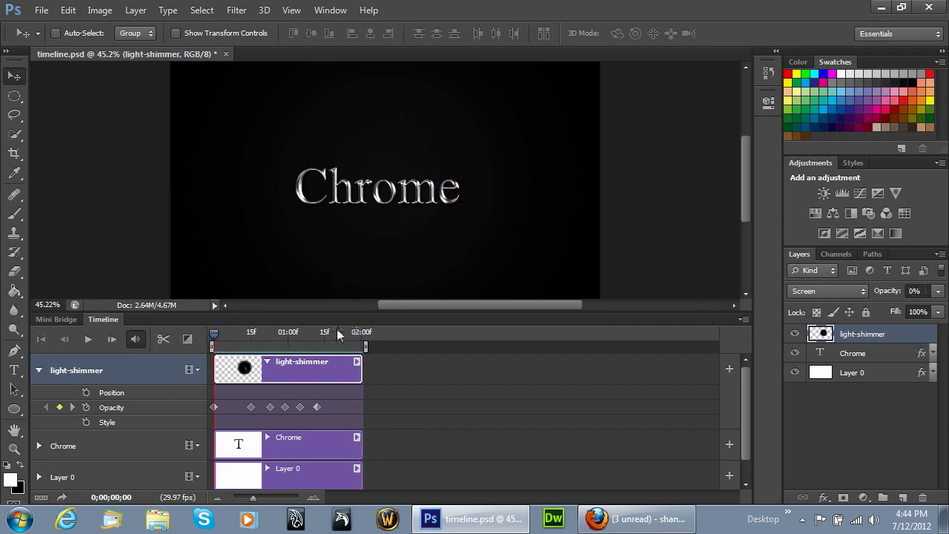
drag(252, 334, 264, 334)
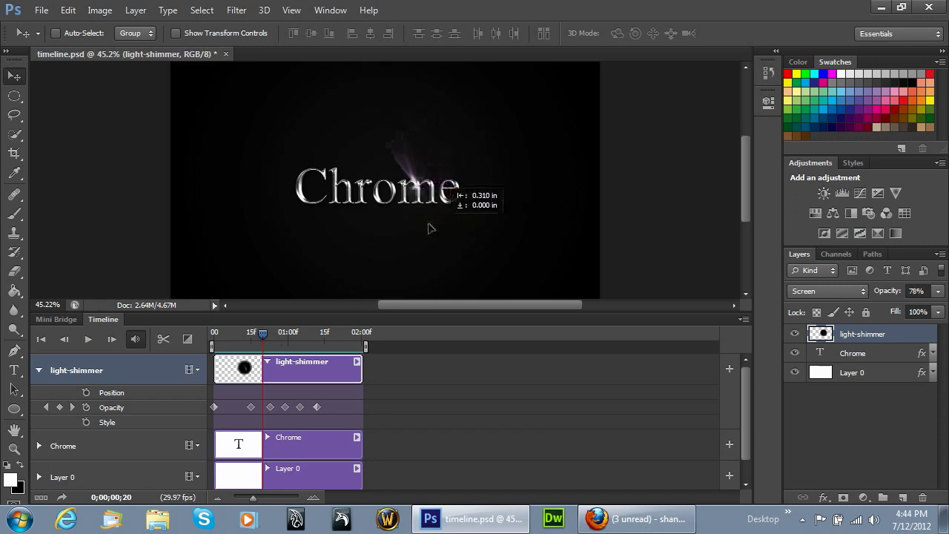
drag(429, 227, 386, 226)
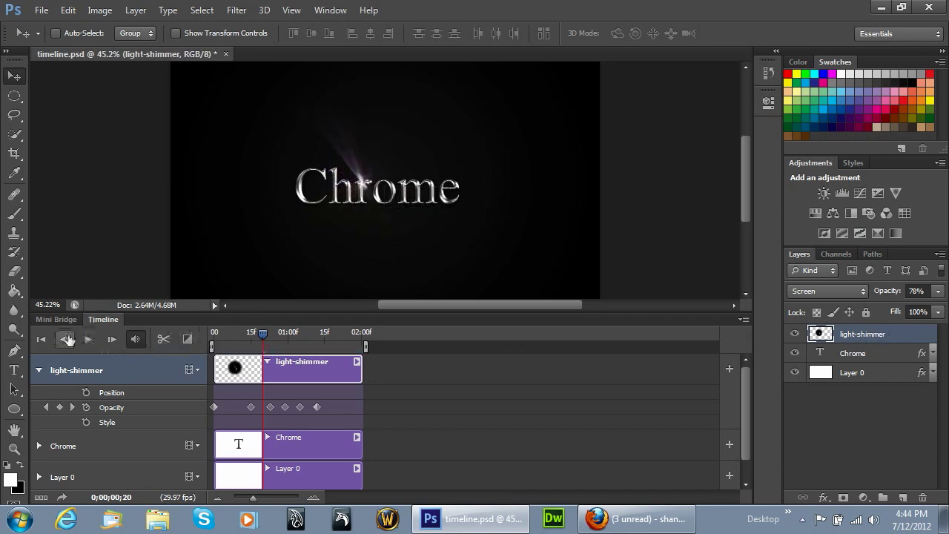
click(42, 339)
click(88, 339)
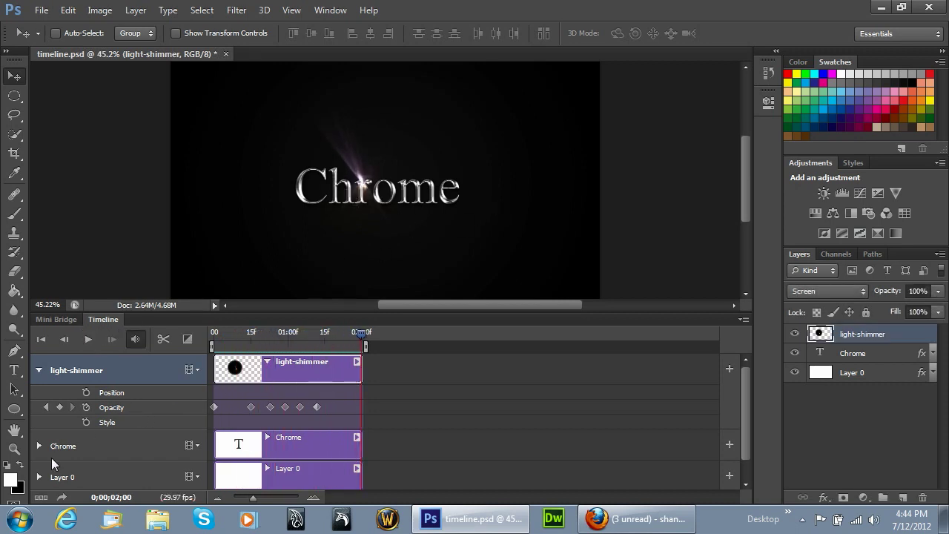
Step: Collapse the light-shimmer track and choose Add Audio from the Audio Track menu
click(39, 370)
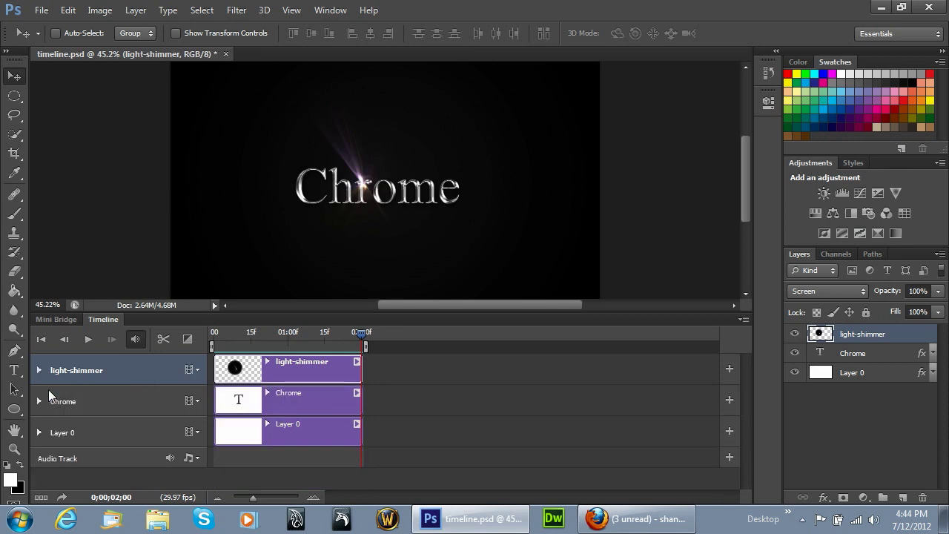
click(196, 458)
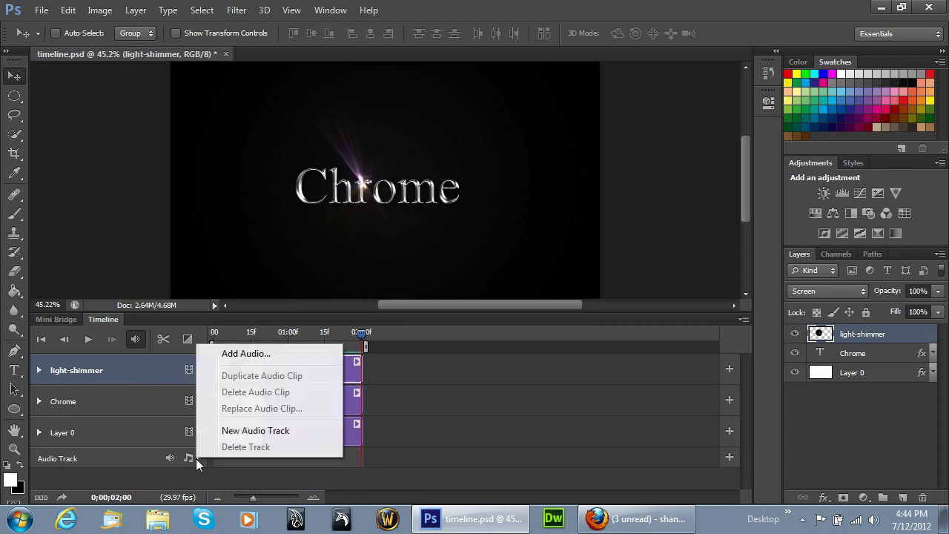
click(239, 353)
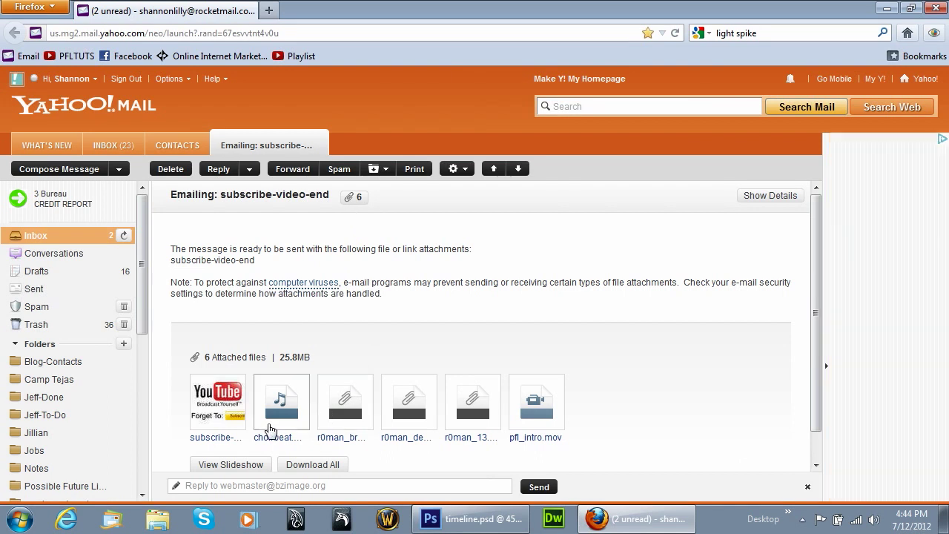
Step: Save the choirbeat.mp3 attachment to Downloads and open its containing folder
click(271, 424)
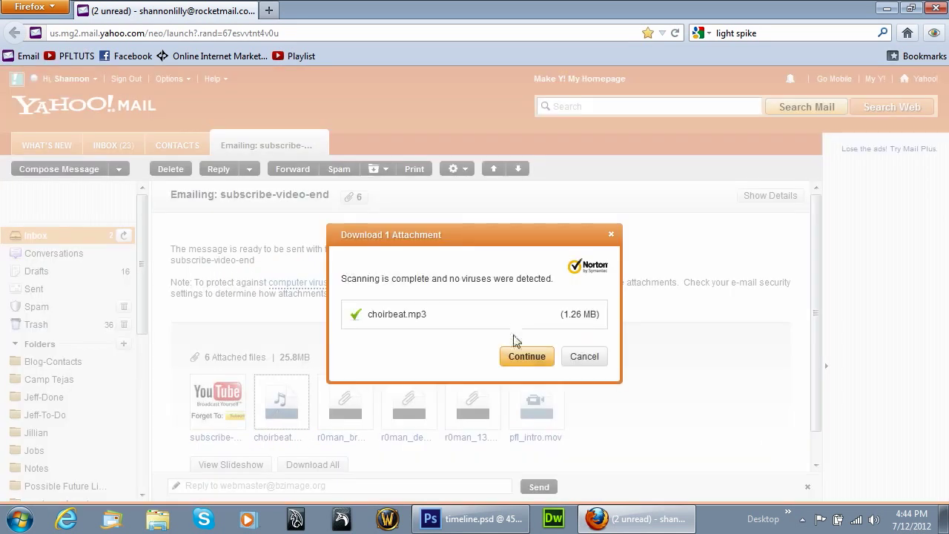
click(520, 356)
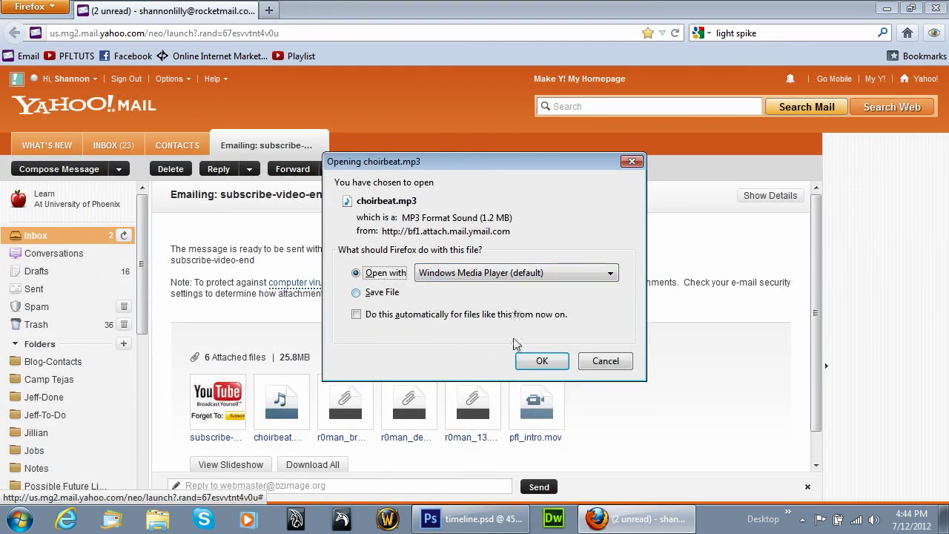
click(373, 292)
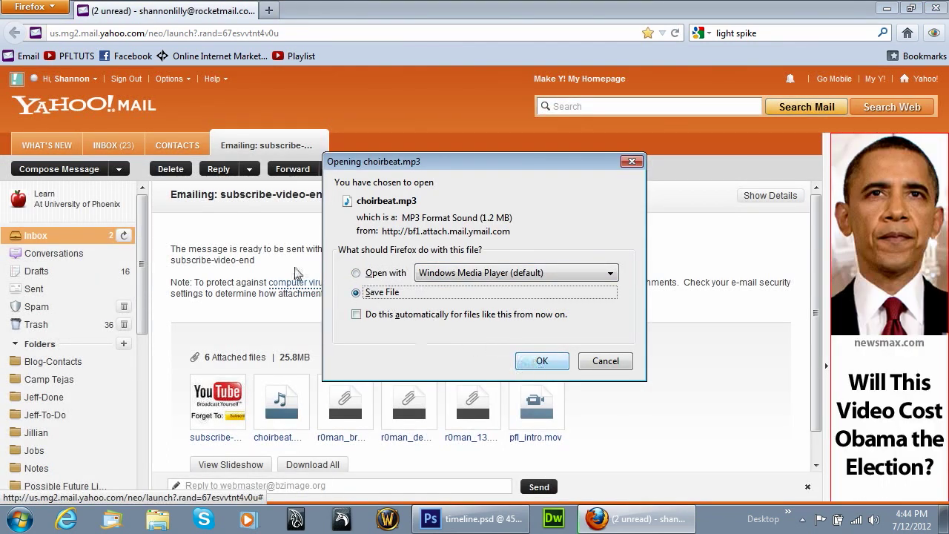
key(Return)
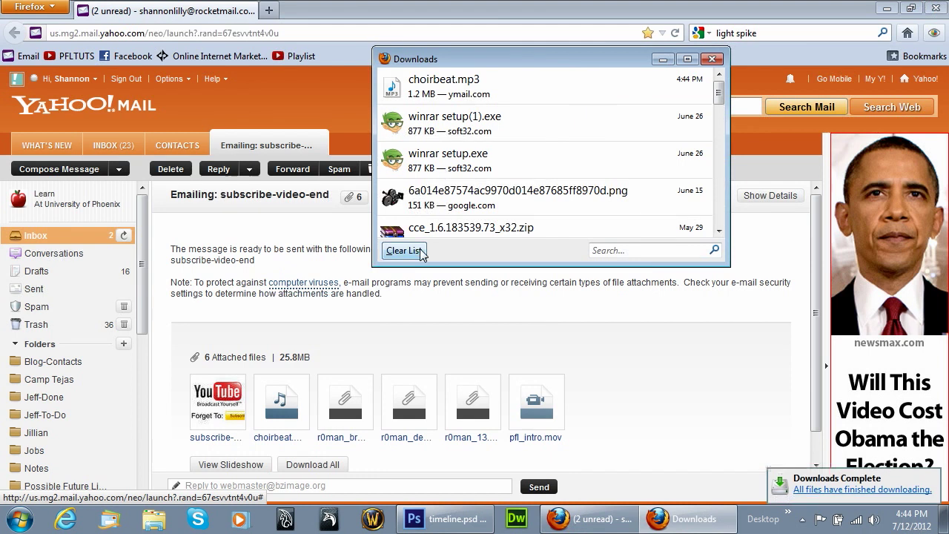
right_click(493, 98)
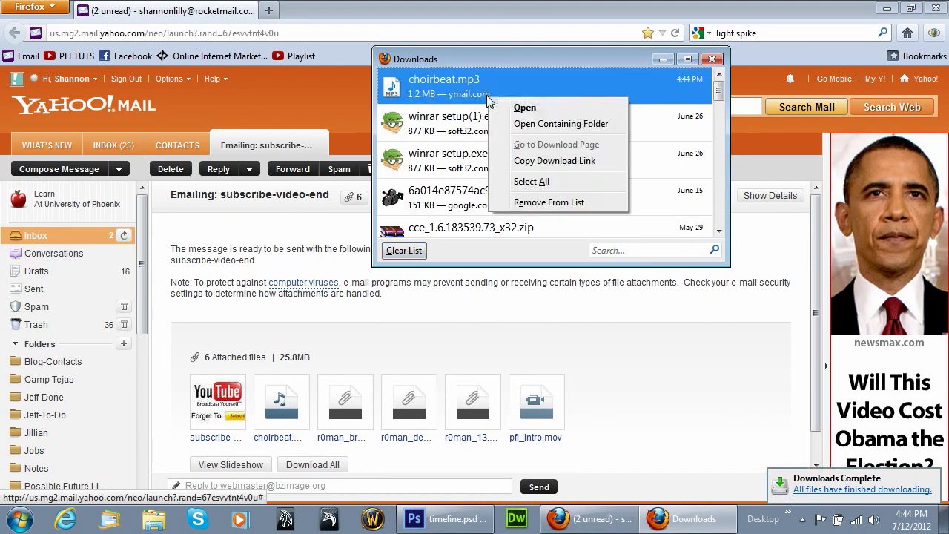
click(553, 125)
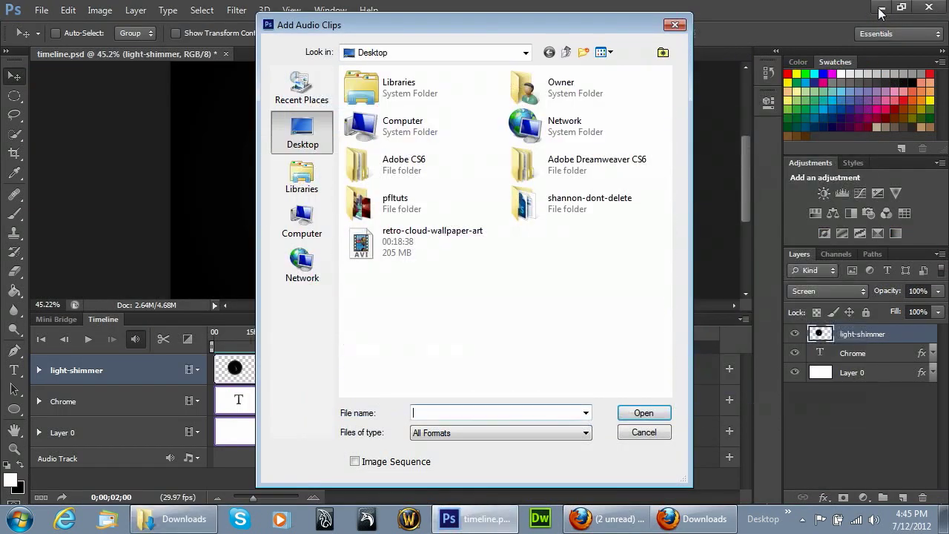
Step: Copy choirbeat.mp3 to the desktop and load it onto Photoshop's Audio Track with Add Audio
click(640, 434)
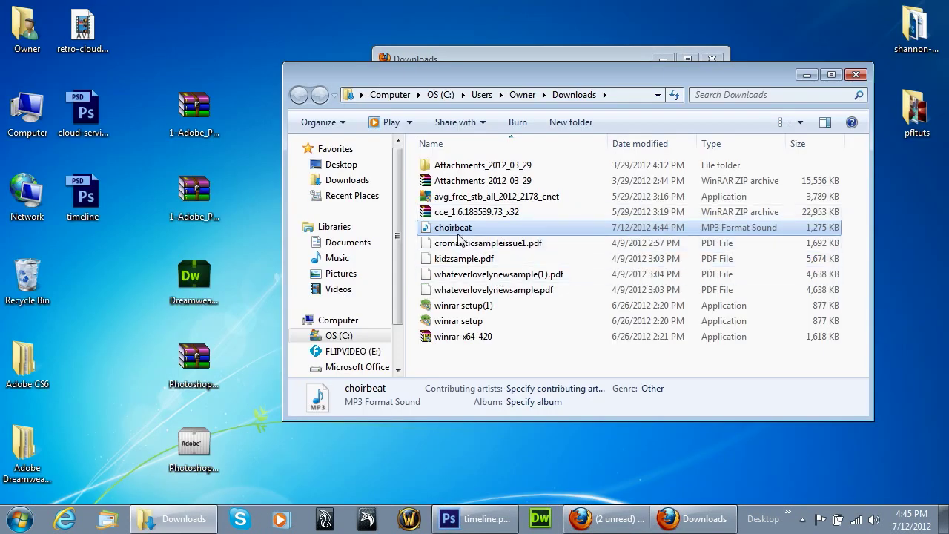
drag(459, 238, 108, 279)
click(478, 518)
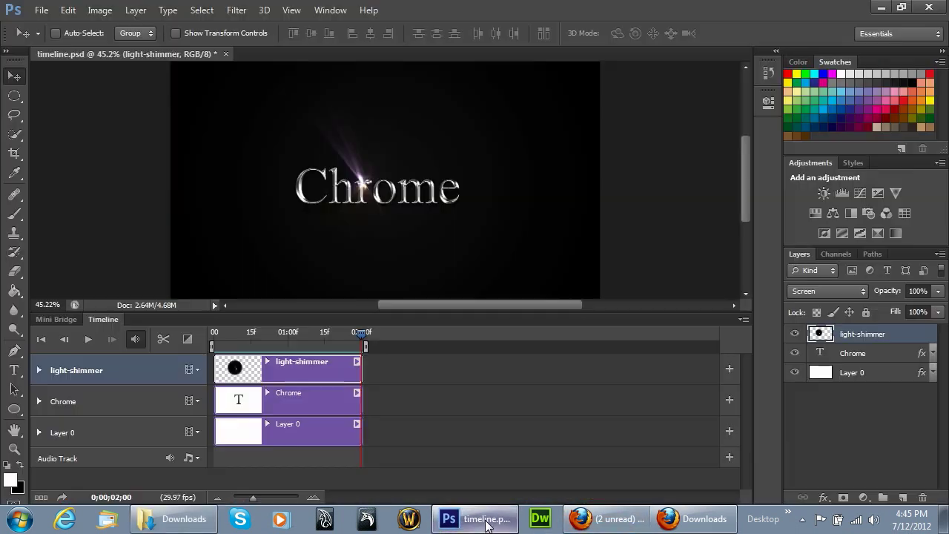
click(191, 458)
click(238, 350)
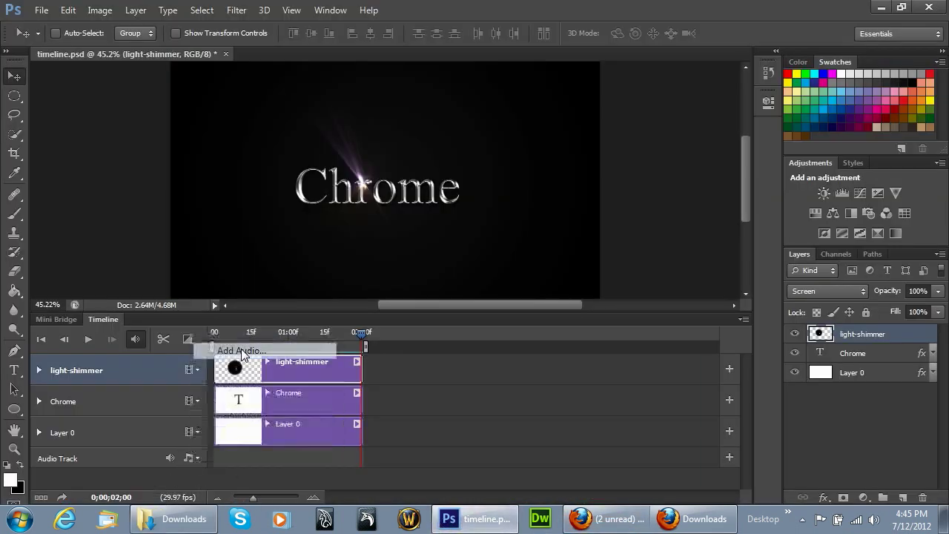
click(410, 247)
double_click(410, 246)
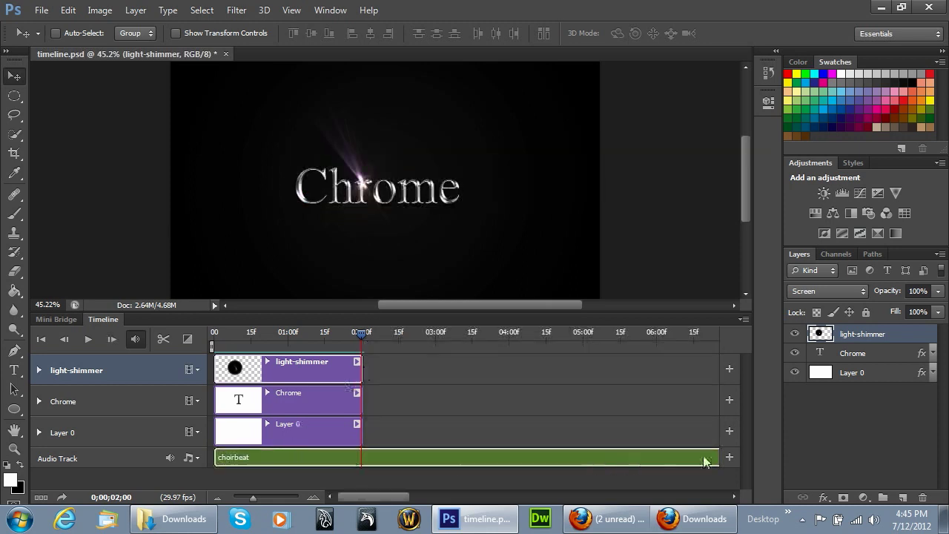
Step: Trim the choirbeat clip so it ends with the video layers at 2 seconds
drag(254, 498, 239, 501)
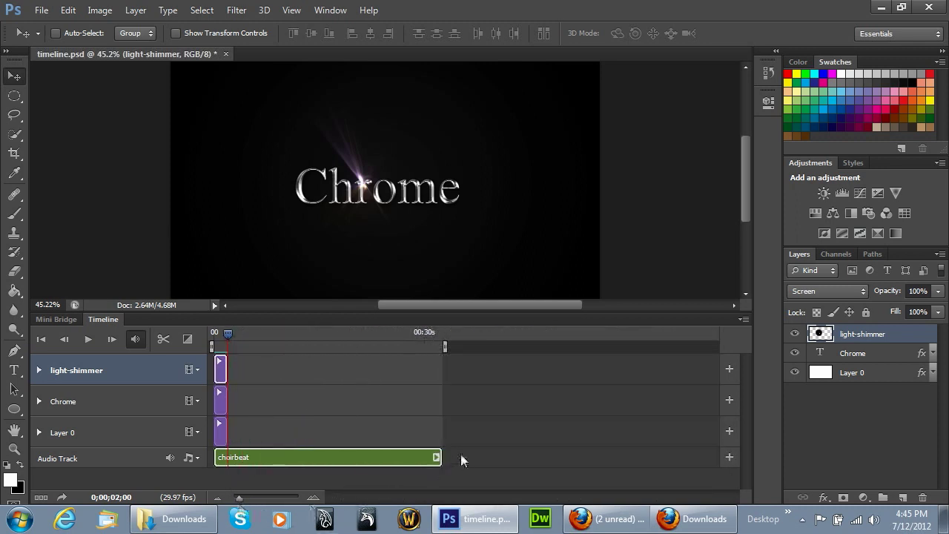
drag(438, 458, 222, 458)
drag(238, 499, 293, 501)
drag(460, 458, 514, 460)
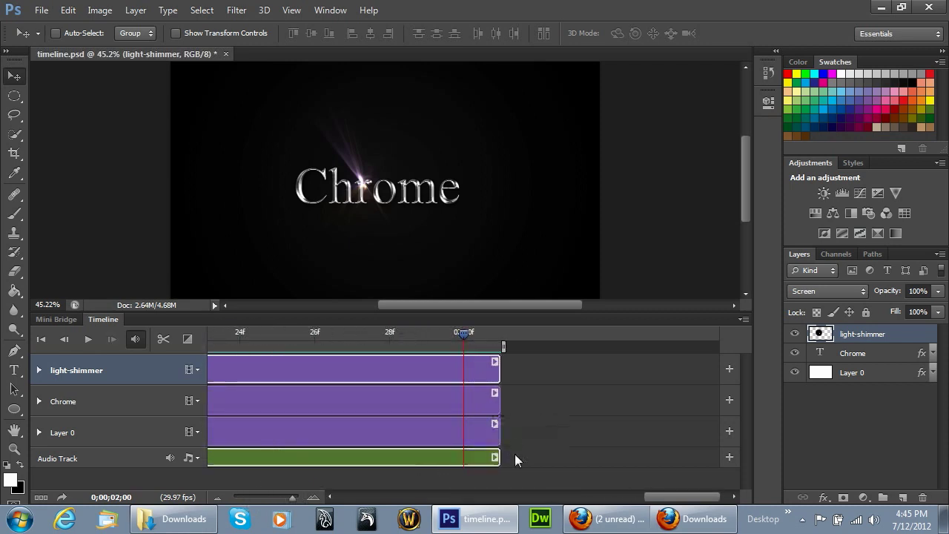
Step: Set the choirbeat clip's Fade Out to 2.04 s and its Volume to 73%
right_click(285, 461)
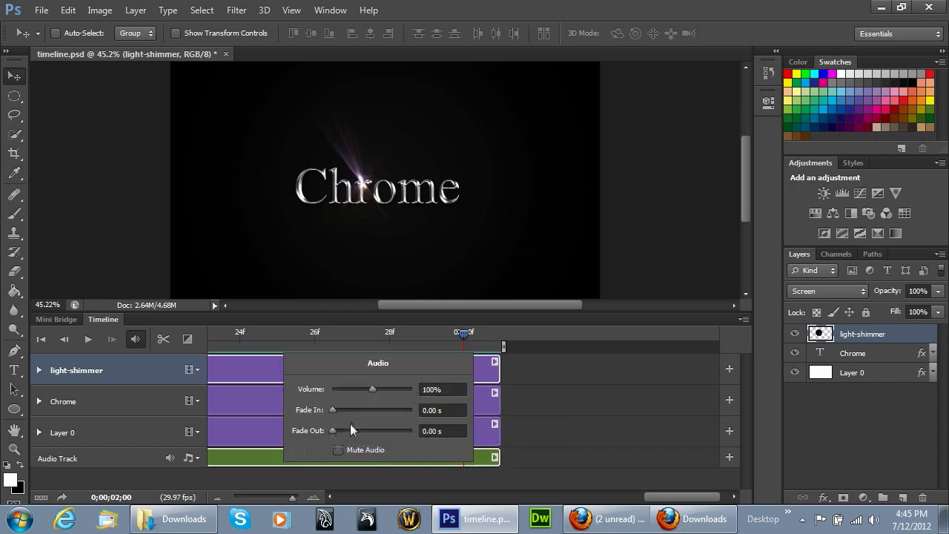
drag(332, 432, 408, 433)
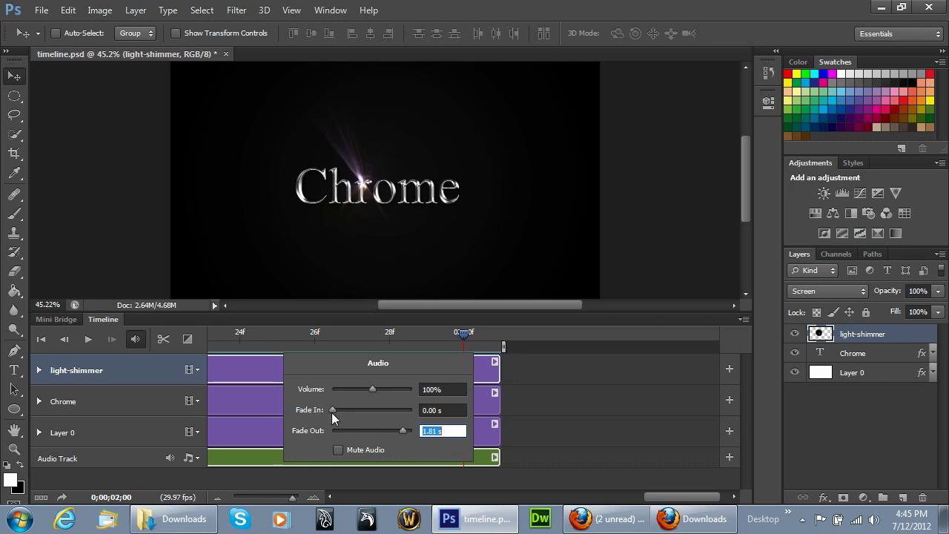
drag(333, 412, 334, 432)
drag(371, 391, 361, 389)
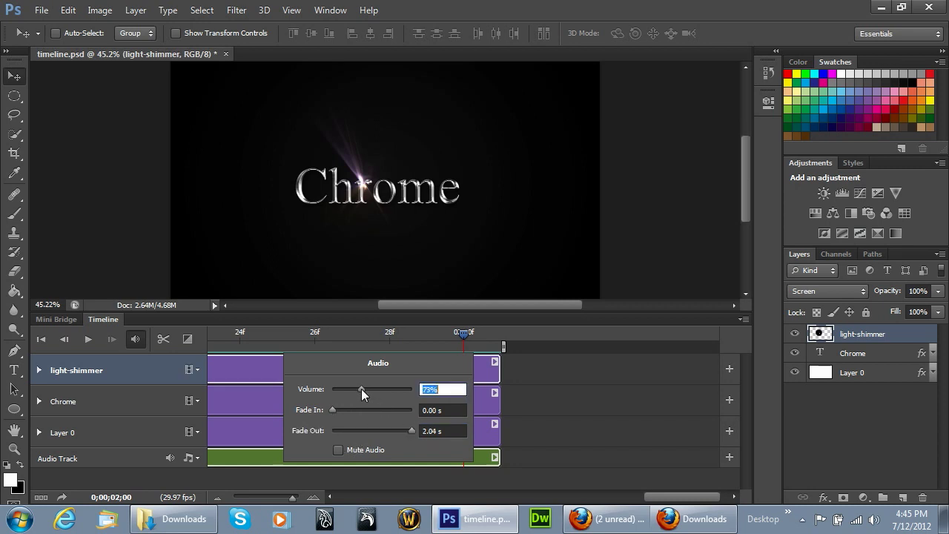
drag(650, 497, 343, 501)
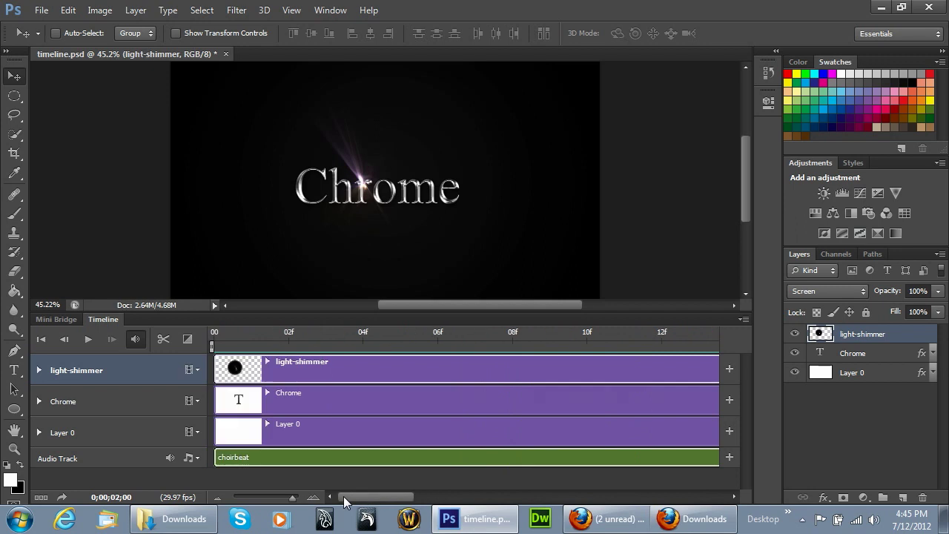
click(41, 339)
click(88, 339)
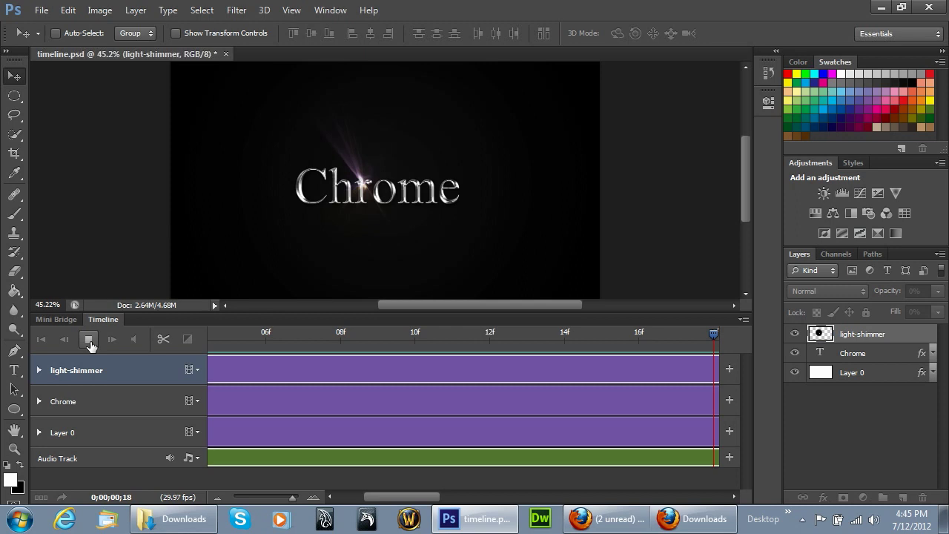
click(89, 344)
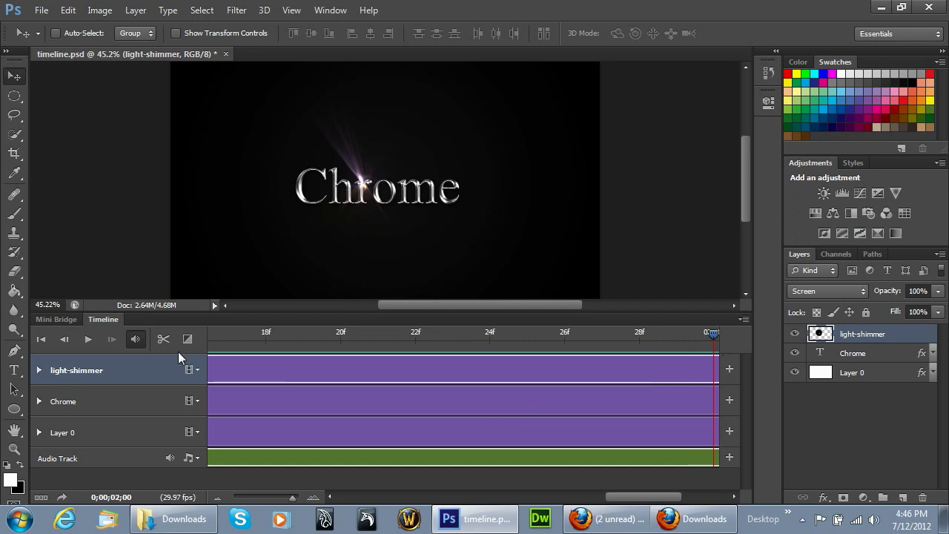
Step: Open the Render Video dialog to export timeline.mp4 as H.264 High Quality, 1280x720, frames 0–60
click(743, 320)
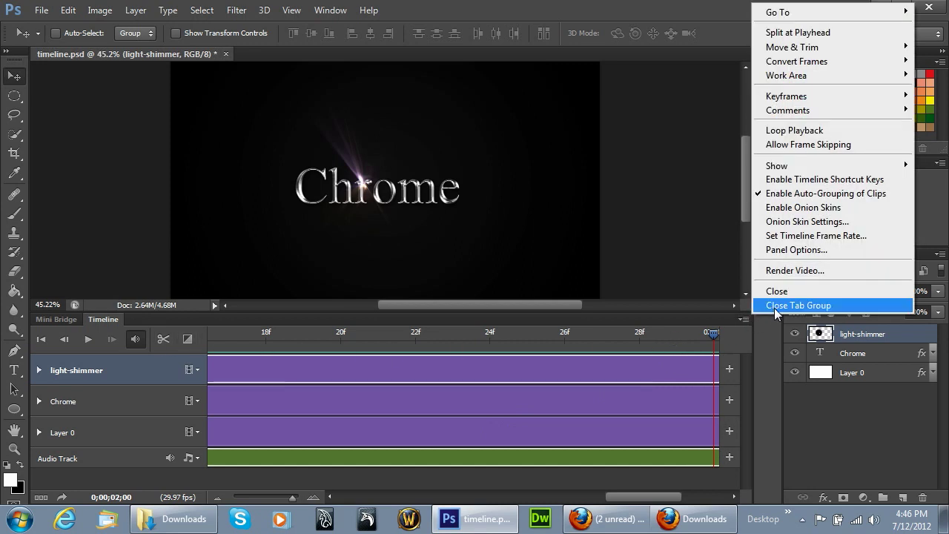
click(794, 271)
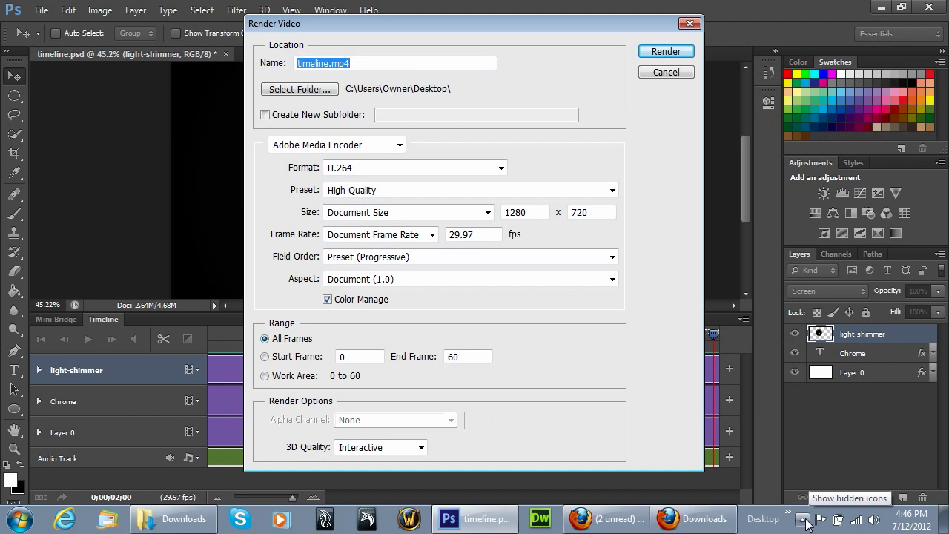
click(804, 519)
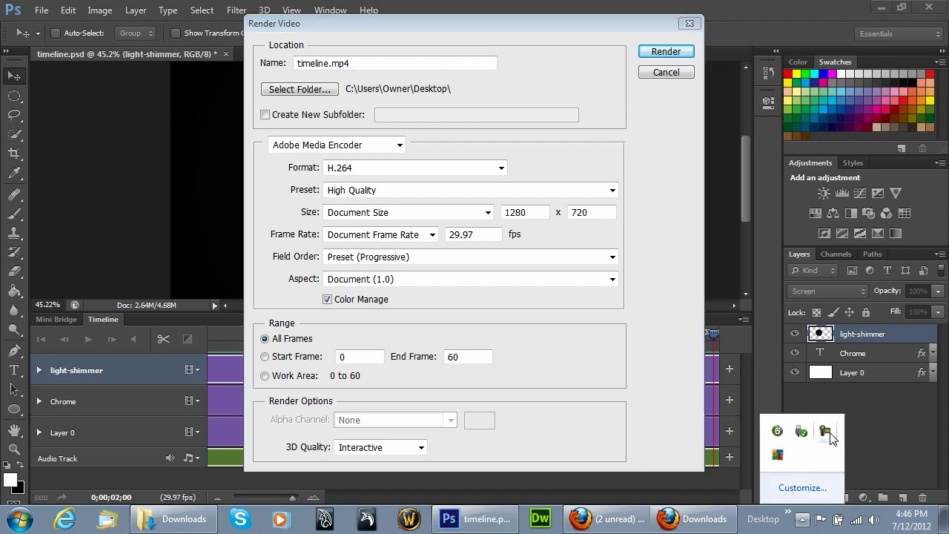